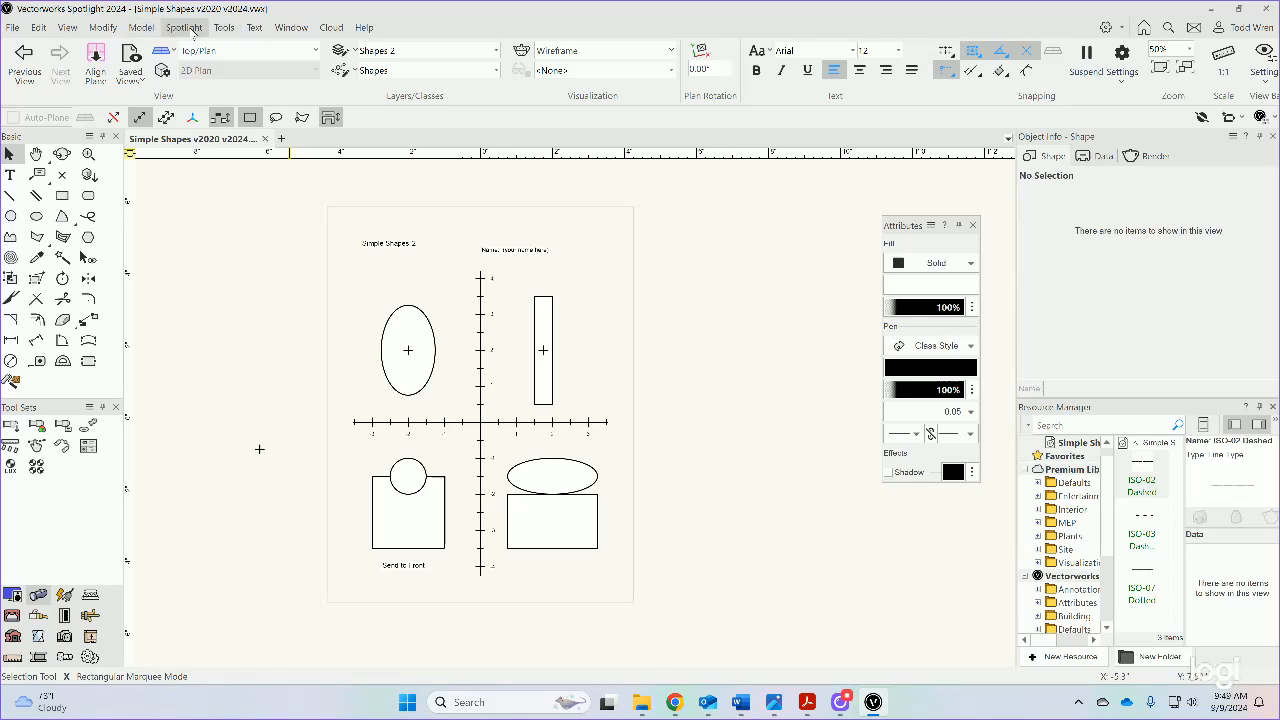
- Set the workspace to Spotlight
{"action": "left_click", "coordinate": [224, 29]}
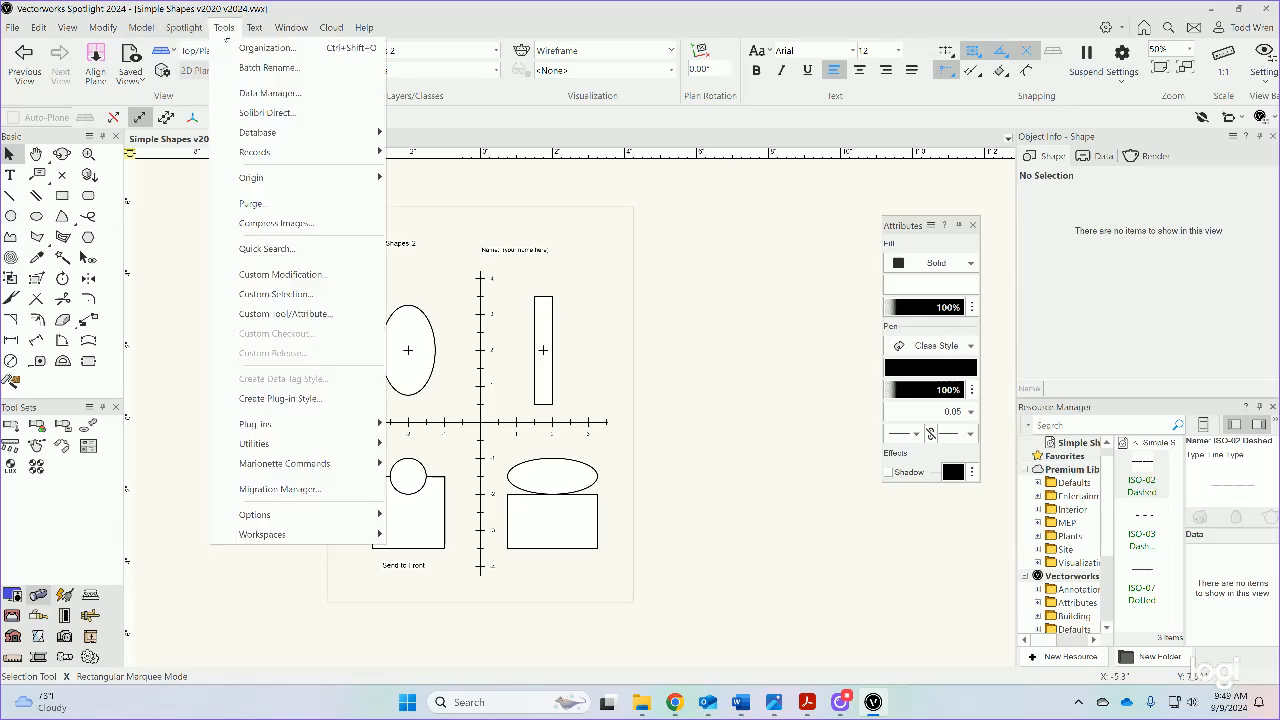
{"action": "mouse_move", "coordinate": [316, 540]}
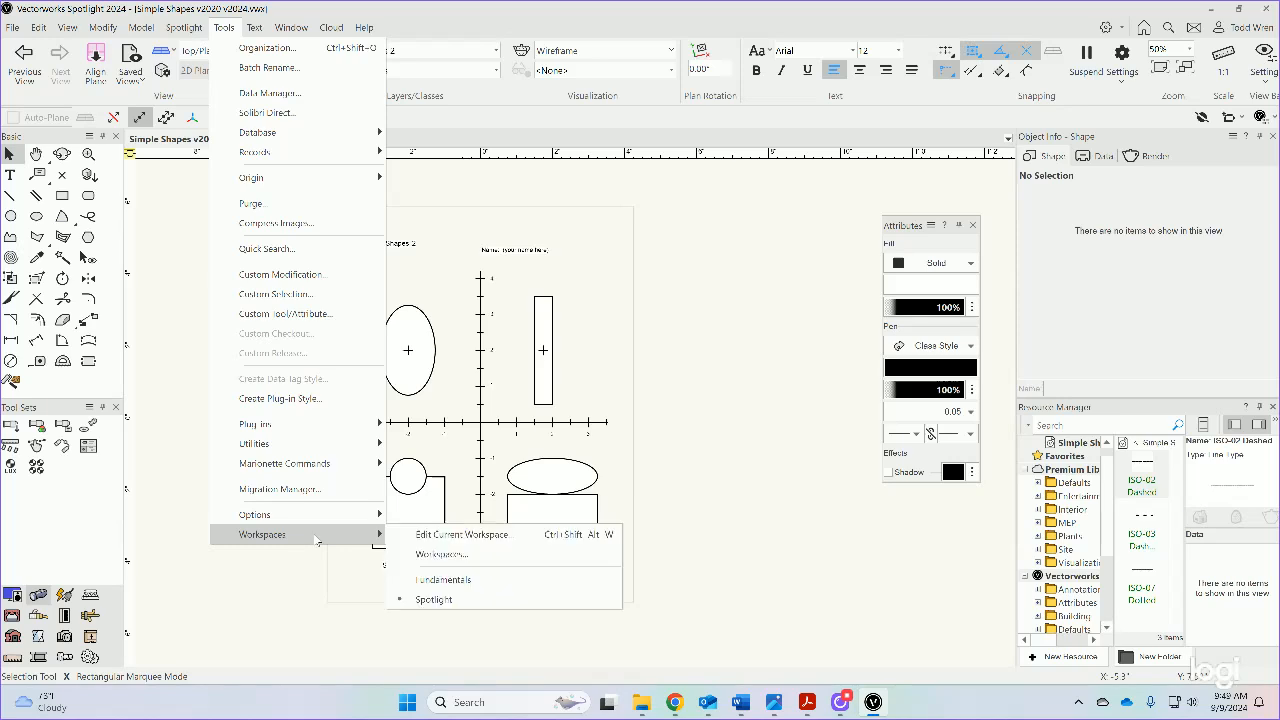
{"action": "left_click", "coordinate": [433, 600]}
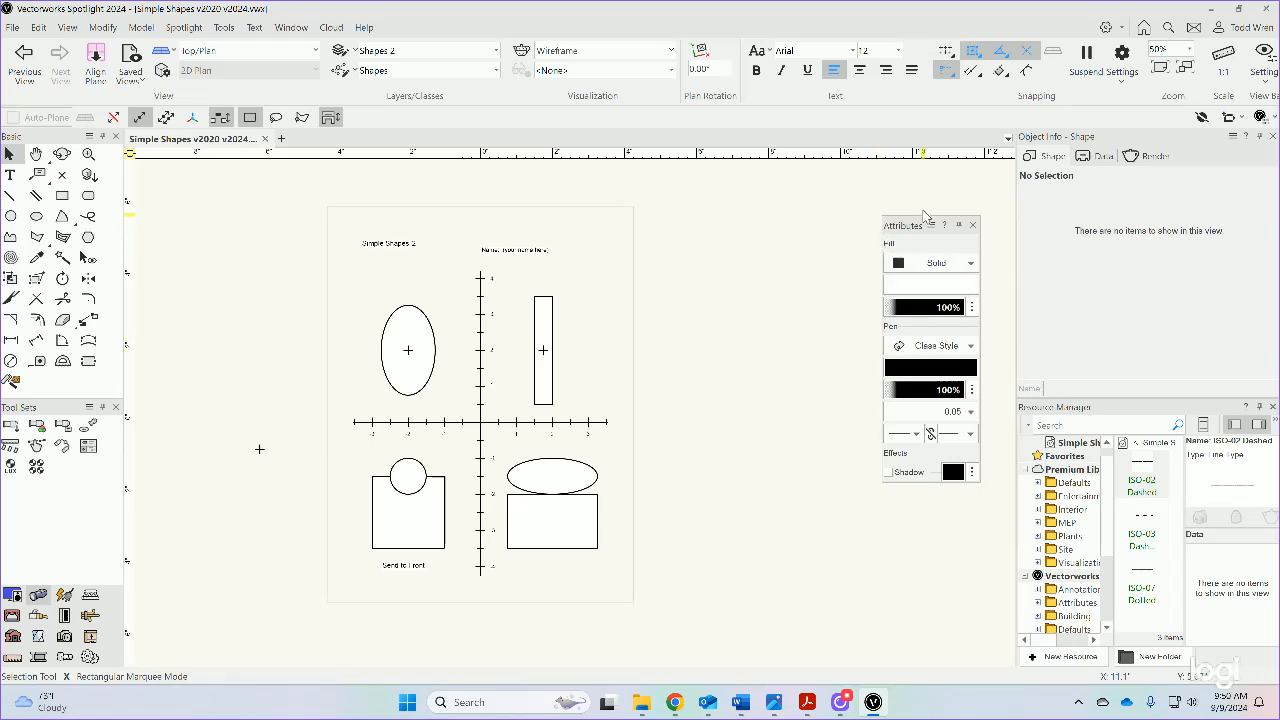
- Dock the Attributes palette beneath the tool sets and pull it out again as a floating palette beside the drawing page
{"action": "left_click_drag", "start_coordinate": [907, 227], "coordinate": [54, 548]}
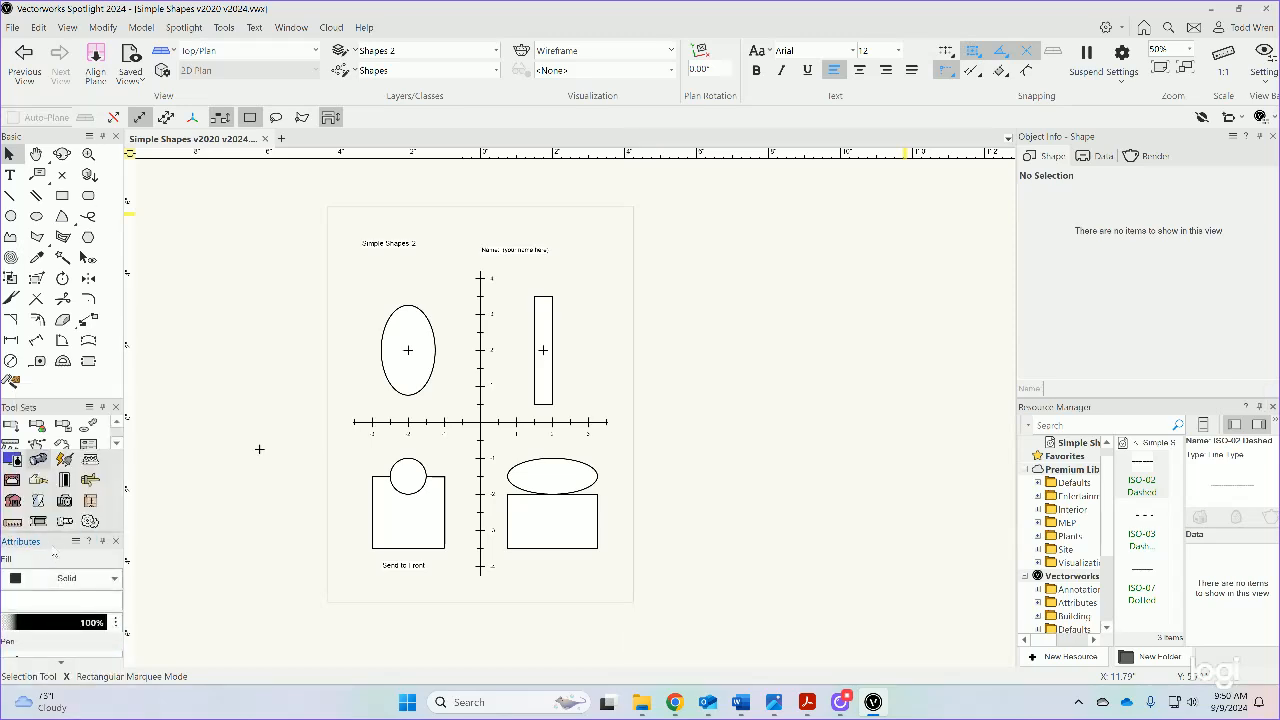
{"action": "left_click_drag", "start_coordinate": [54, 547], "coordinate": [849, 282]}
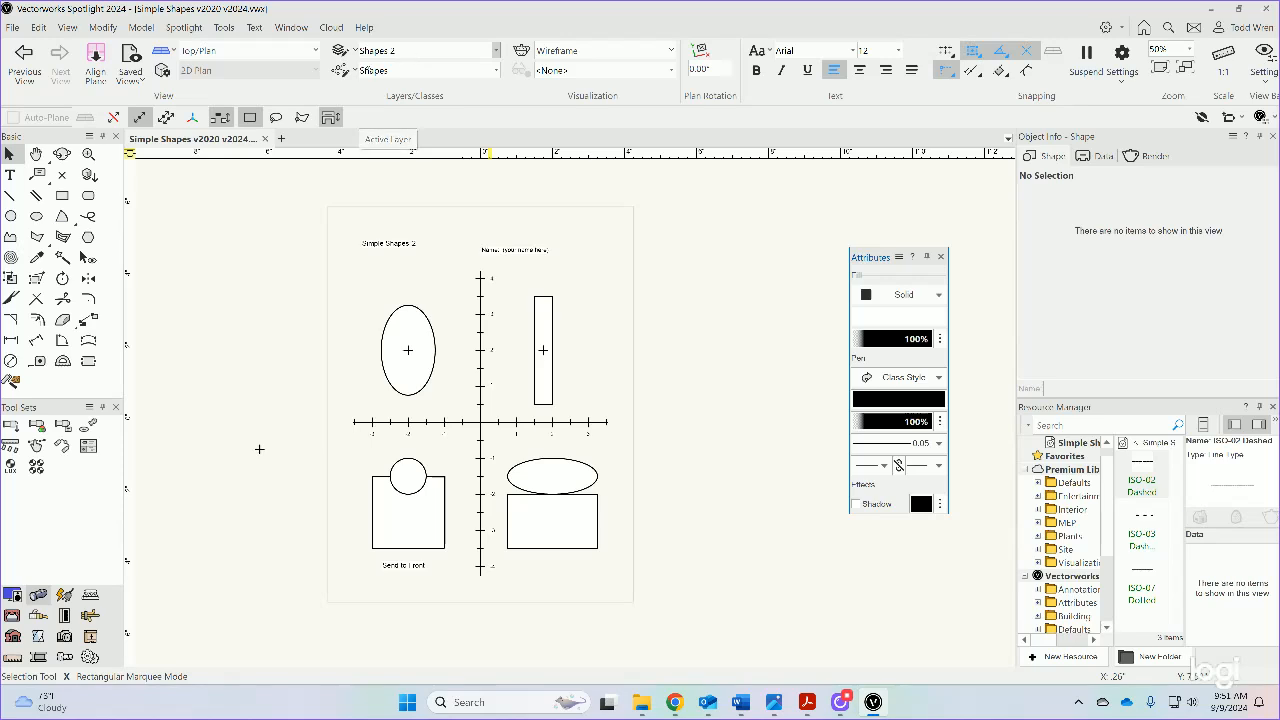
- Make Shapes 1 the active design layer
{"action": "left_click", "coordinate": [496, 52]}
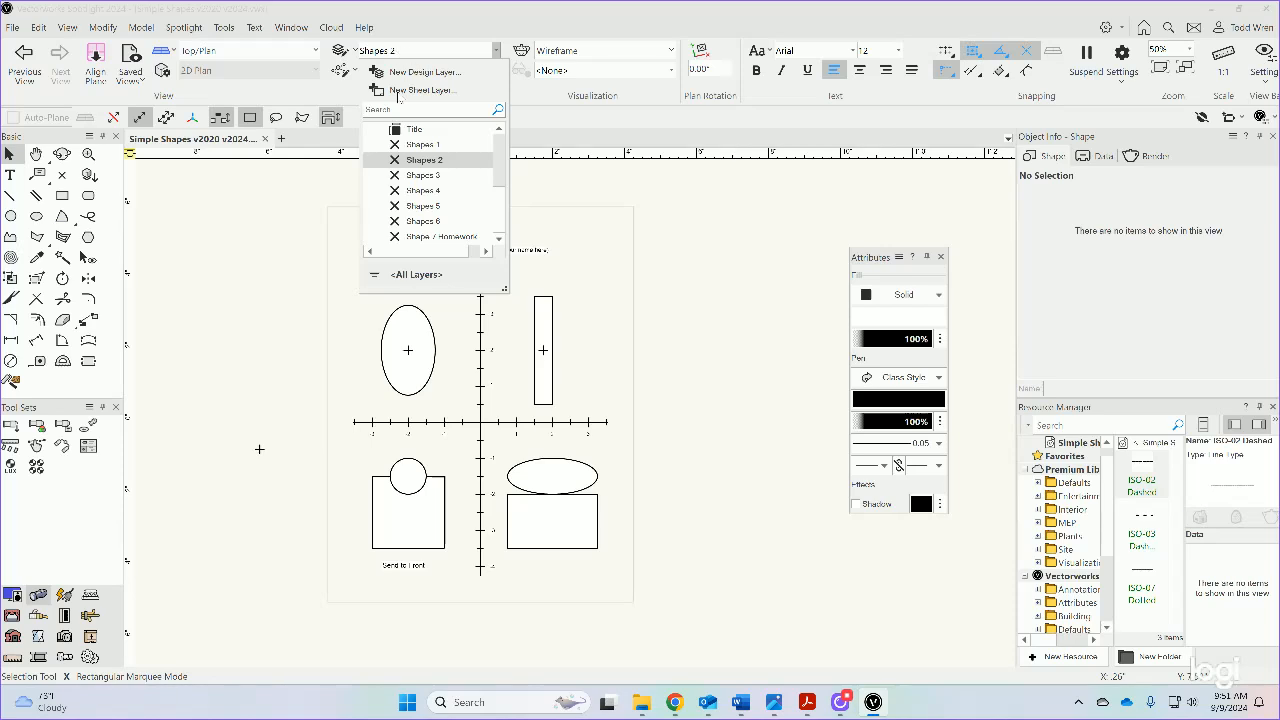
{"action": "left_click", "coordinate": [407, 145]}
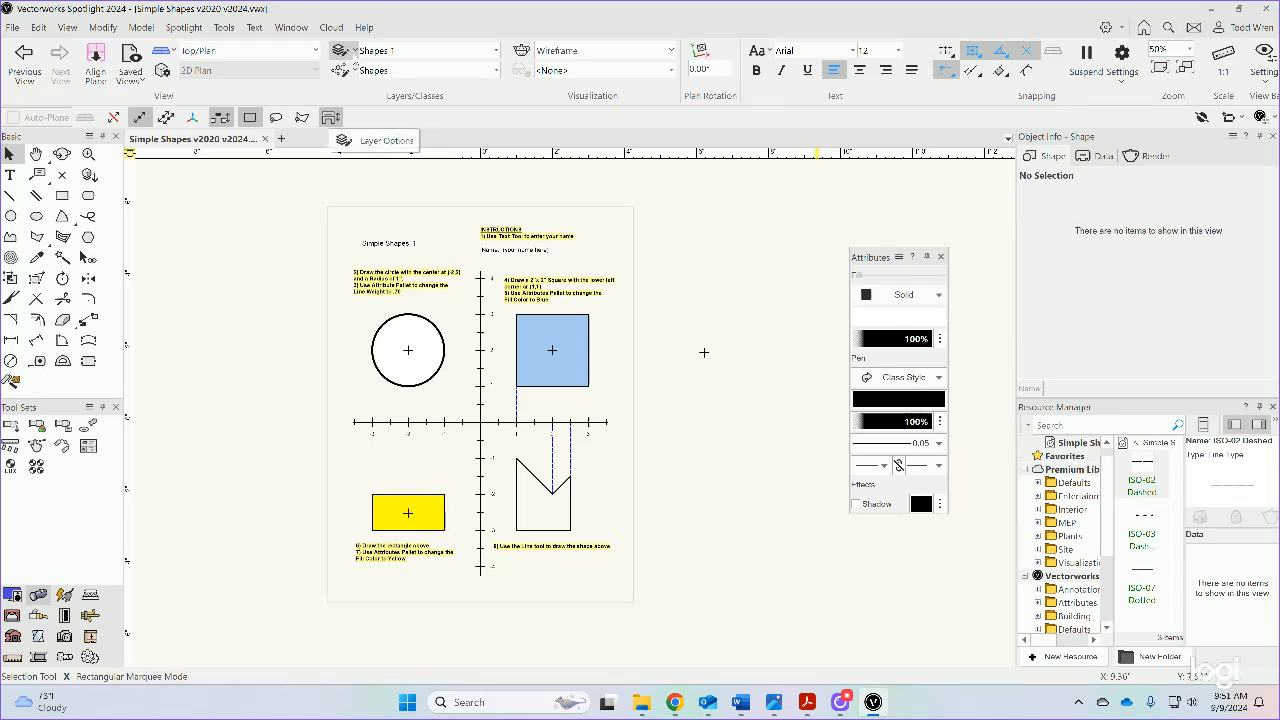
- Review the design layers in the Organization dialog, moving the active mark from layer to layer, and cancel without saving changes
{"action": "left_click", "coordinate": [342, 52]}
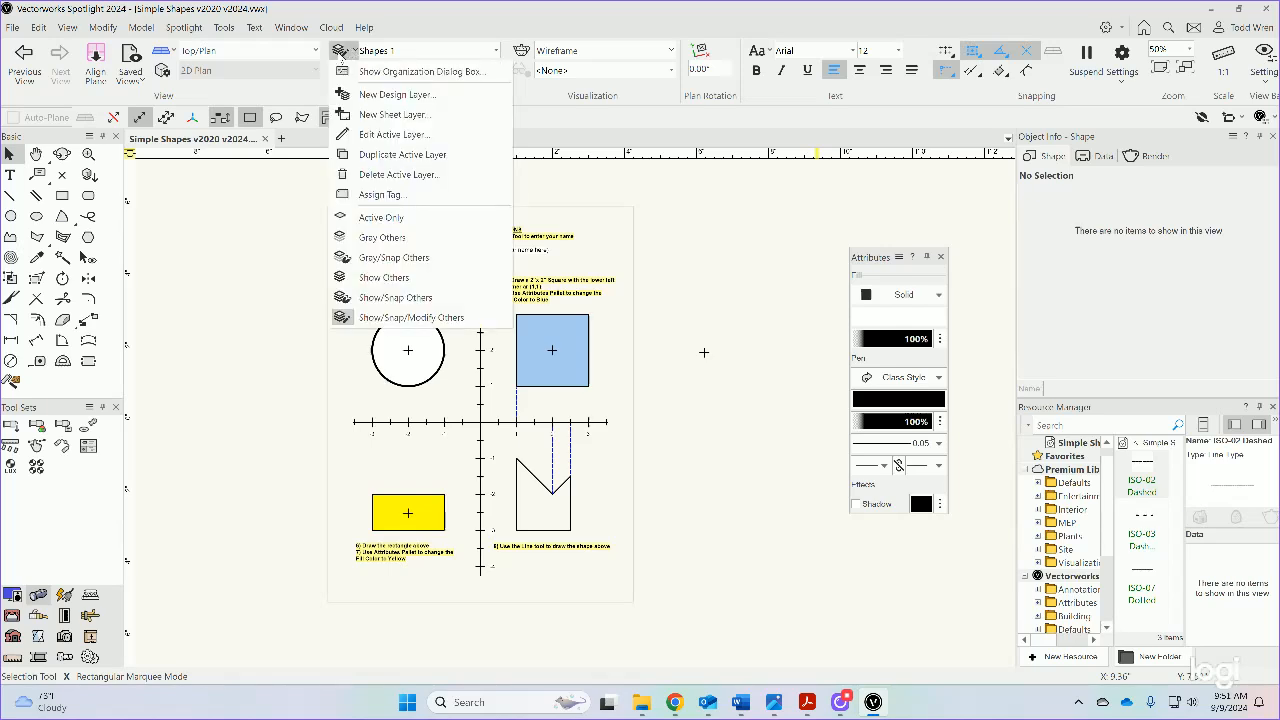
{"action": "left_click", "coordinate": [396, 73]}
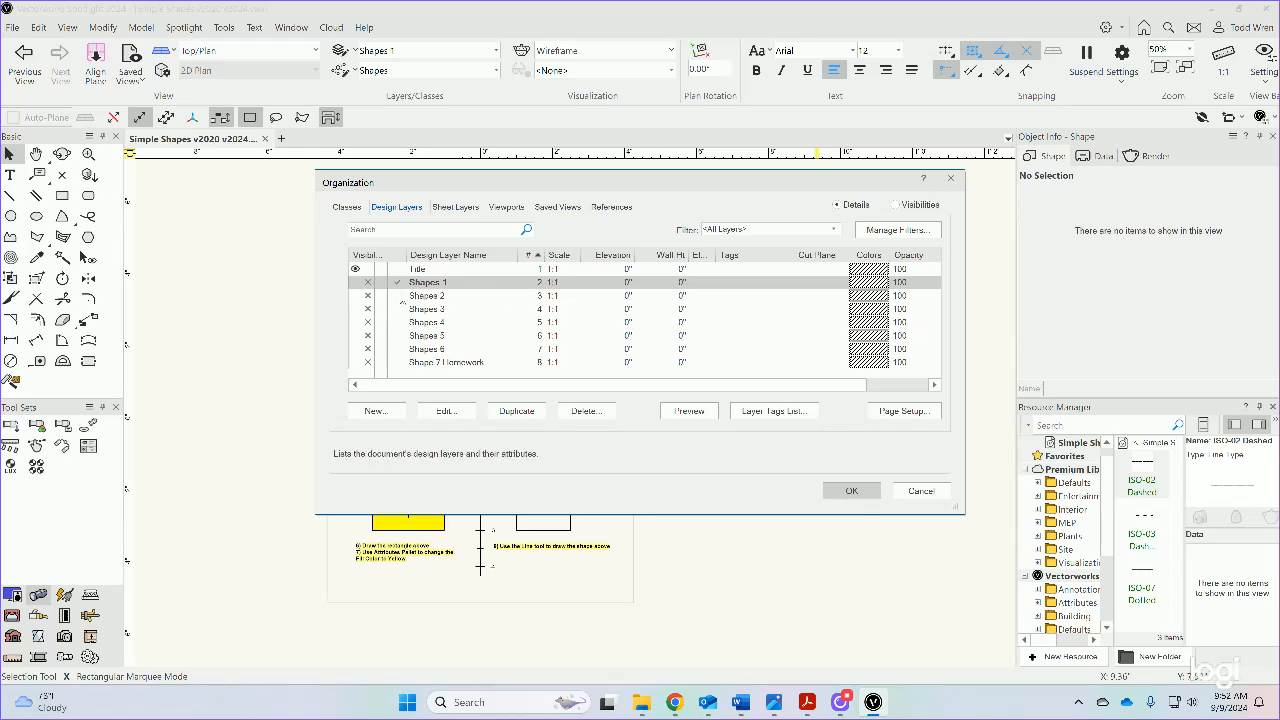
{"action": "left_click", "coordinate": [399, 293]}
{"action": "key", "text": "Down"}
{"action": "key", "text": "Down"}
{"action": "key", "text": "Down"}
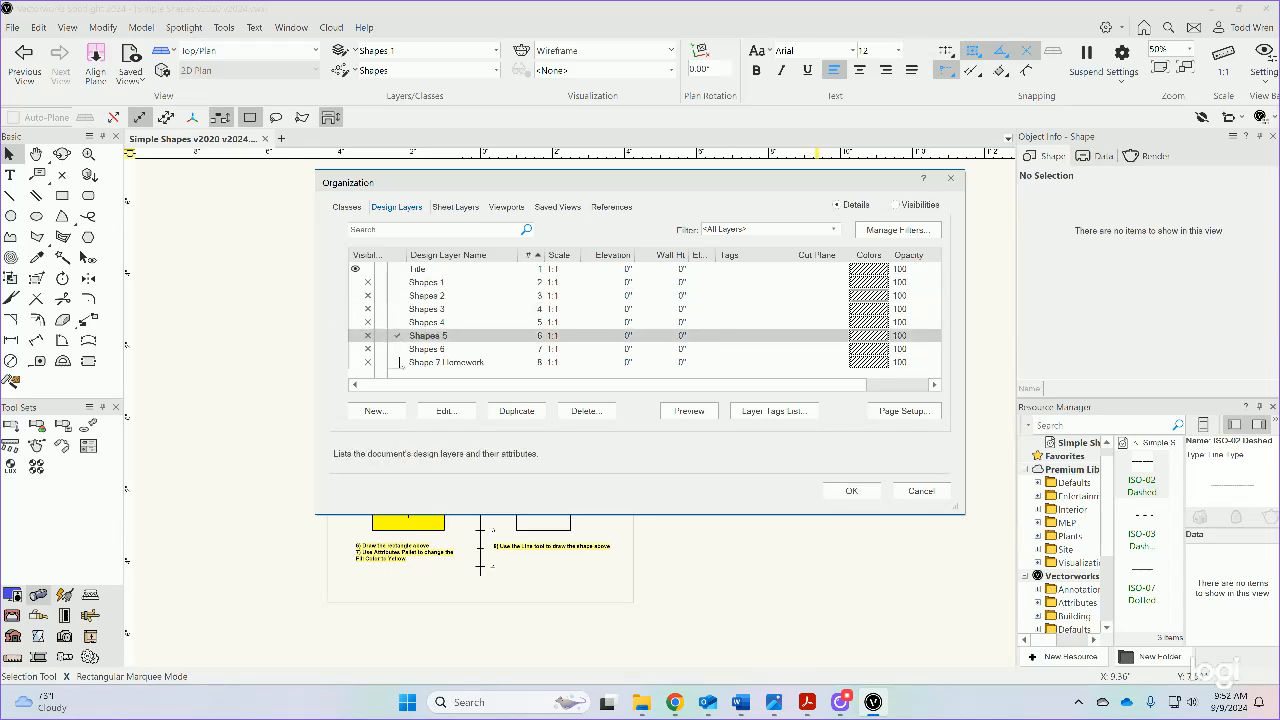
{"action": "key", "text": "Up"}
{"action": "key", "text": "Up"}
{"action": "key", "text": "Up"}
{"action": "key", "text": "Up"}
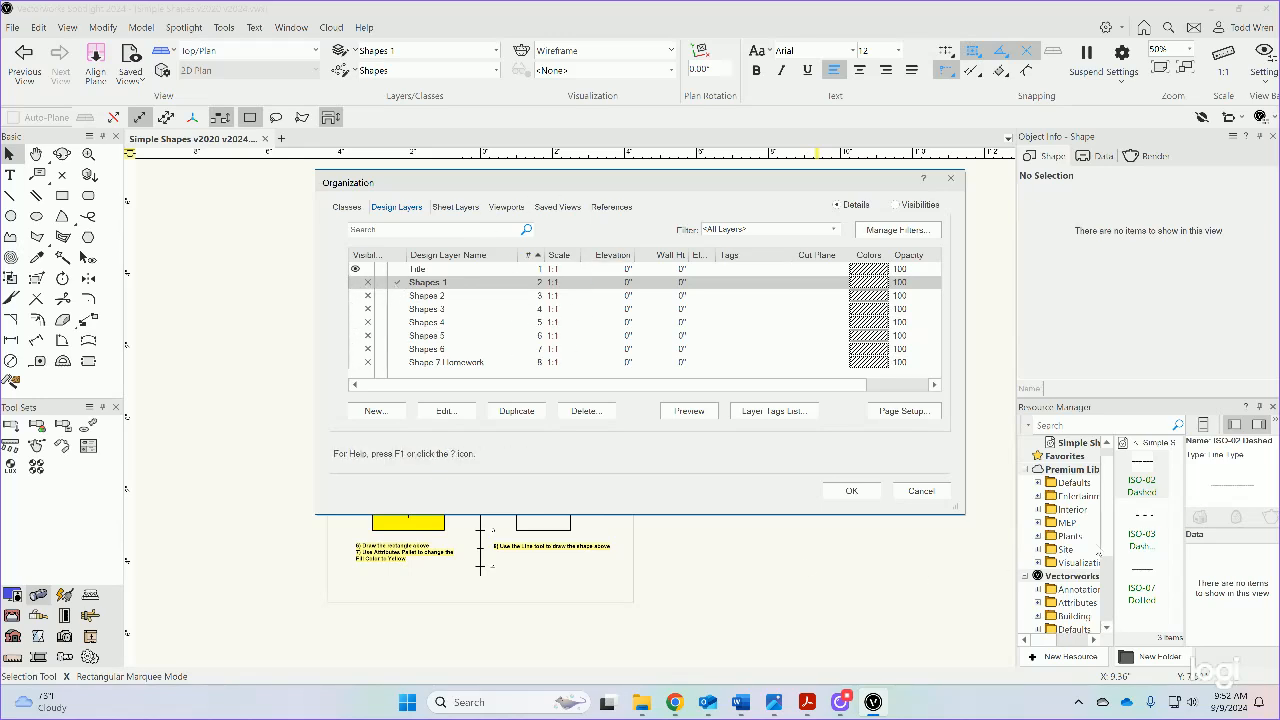
{"action": "left_click", "coordinate": [918, 491]}
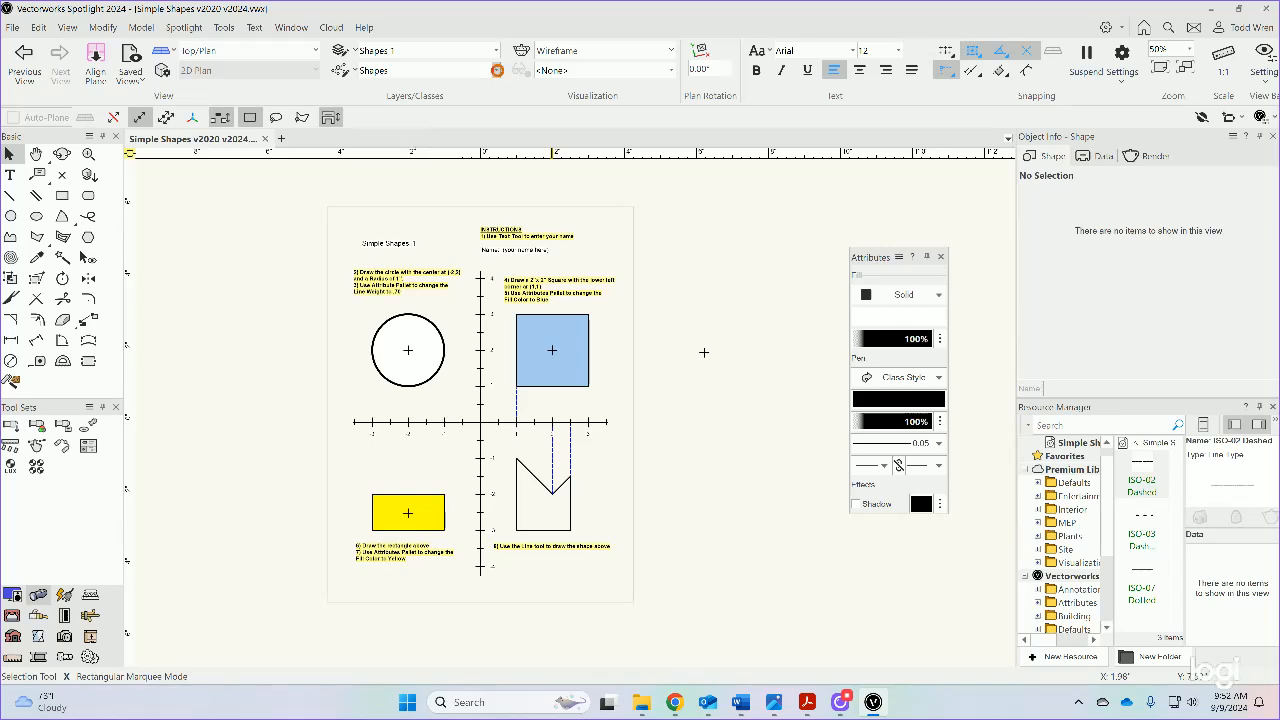
- Switch the active class to None and return it to Shapes
{"action": "left_click", "coordinate": [497, 70]}
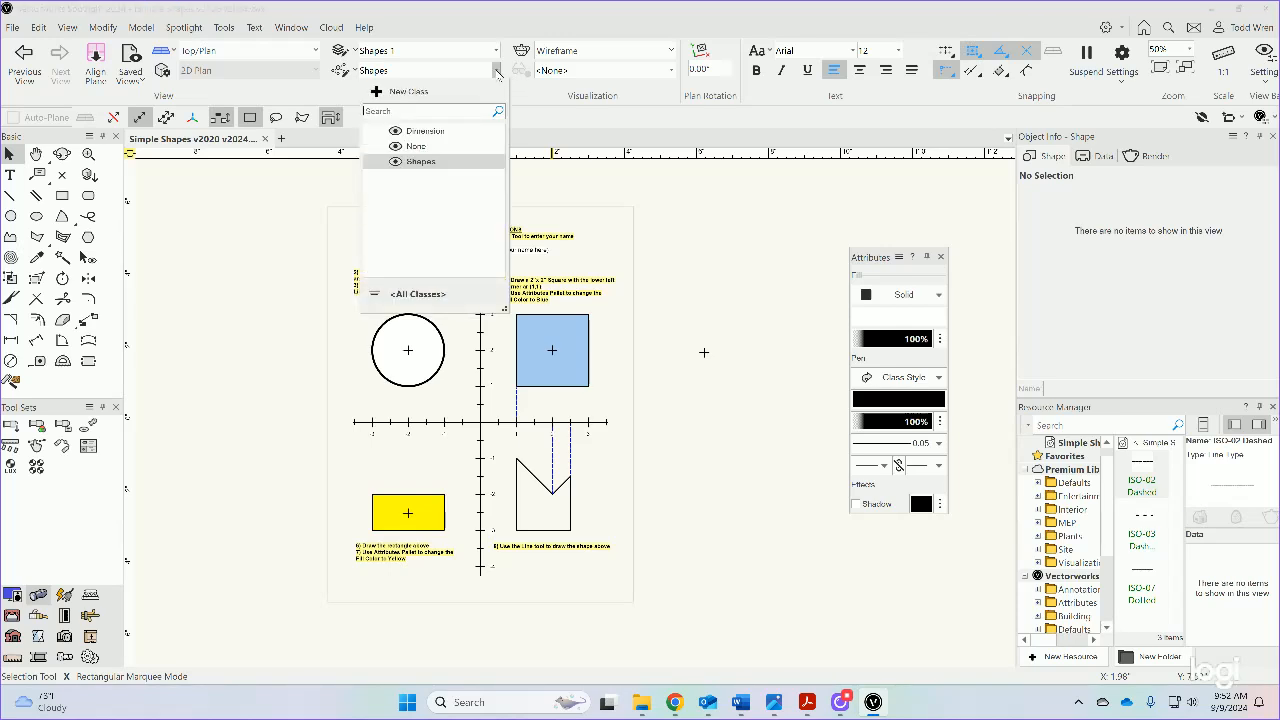
{"action": "left_click", "coordinate": [410, 146]}
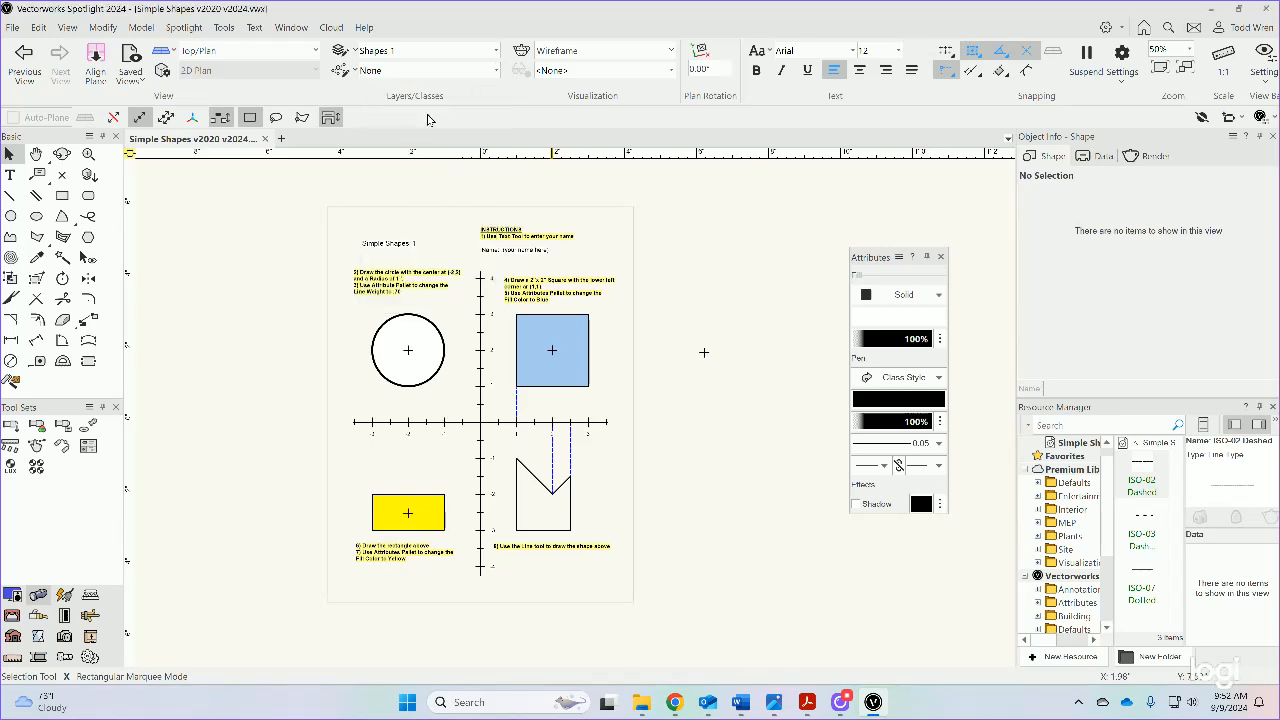
{"action": "left_click", "coordinate": [460, 72]}
{"action": "left_click", "coordinate": [425, 162]}
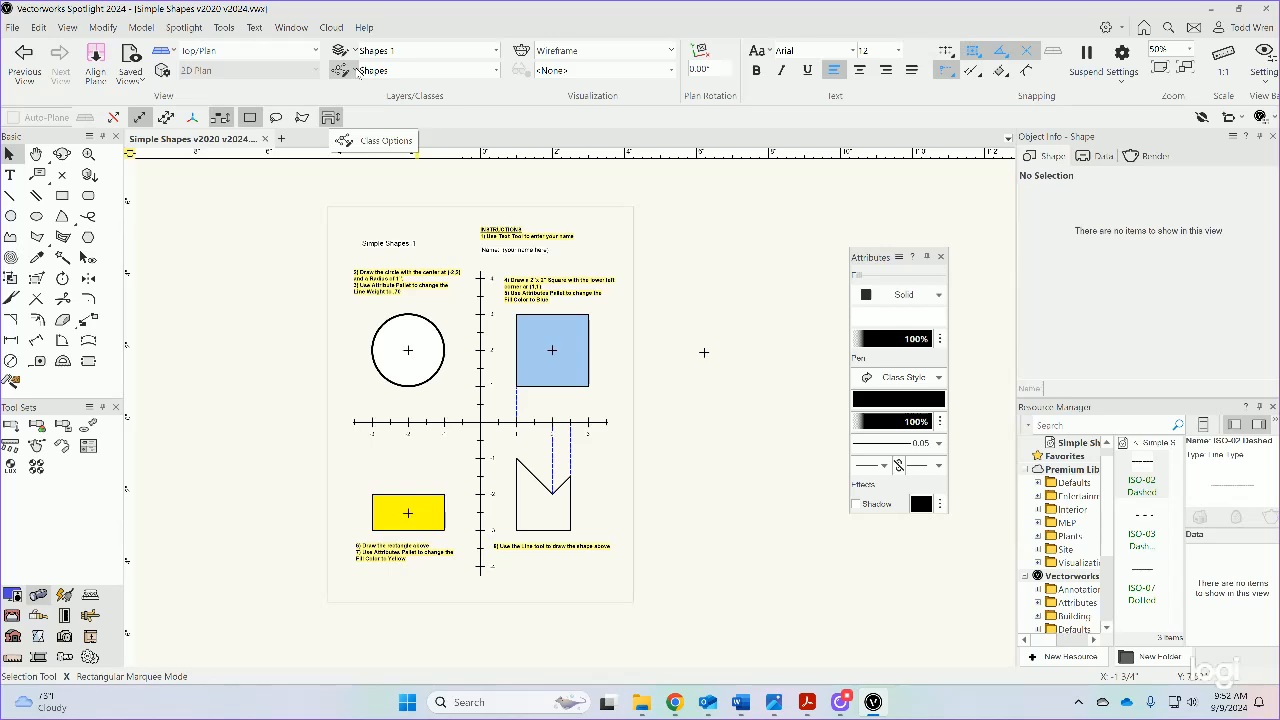
- Review the classes, design layers, sheet layers and viewports in the Organization dialog, and cancel without saving changes
{"action": "left_click", "coordinate": [342, 70]}
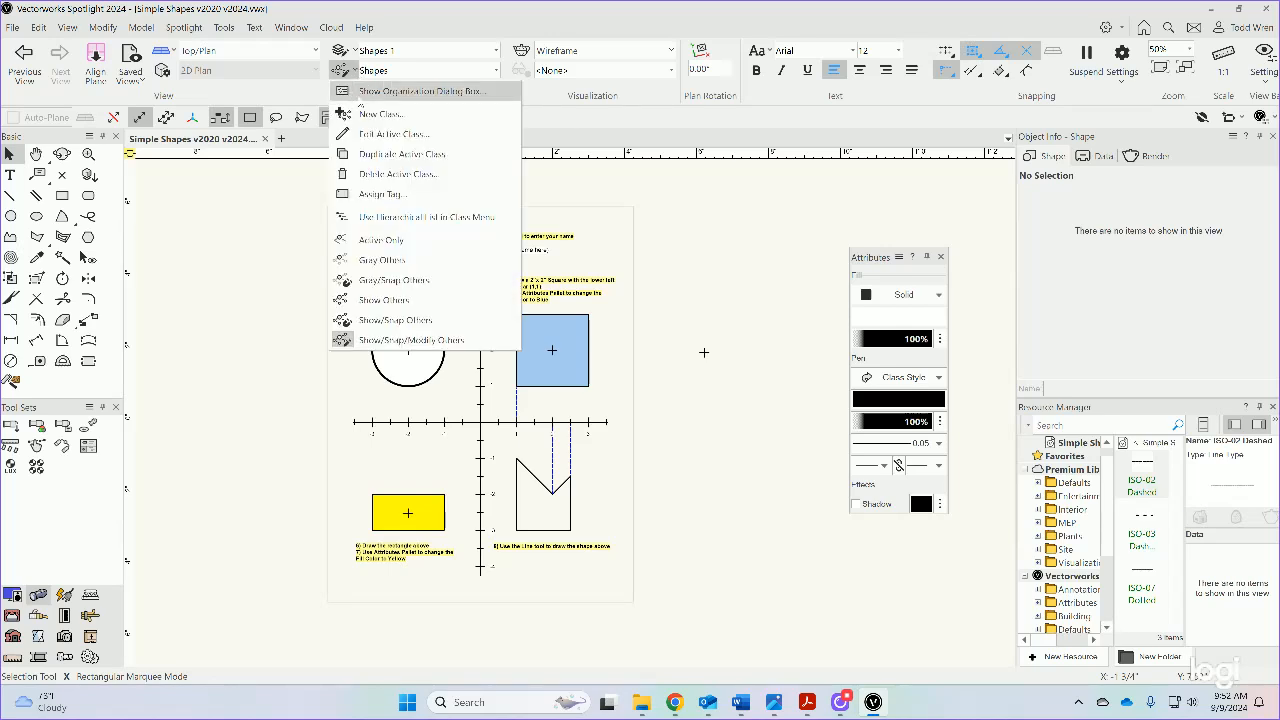
{"action": "left_click", "coordinate": [342, 72]}
{"action": "left_click", "coordinate": [342, 72]}
{"action": "left_click", "coordinate": [346, 94]}
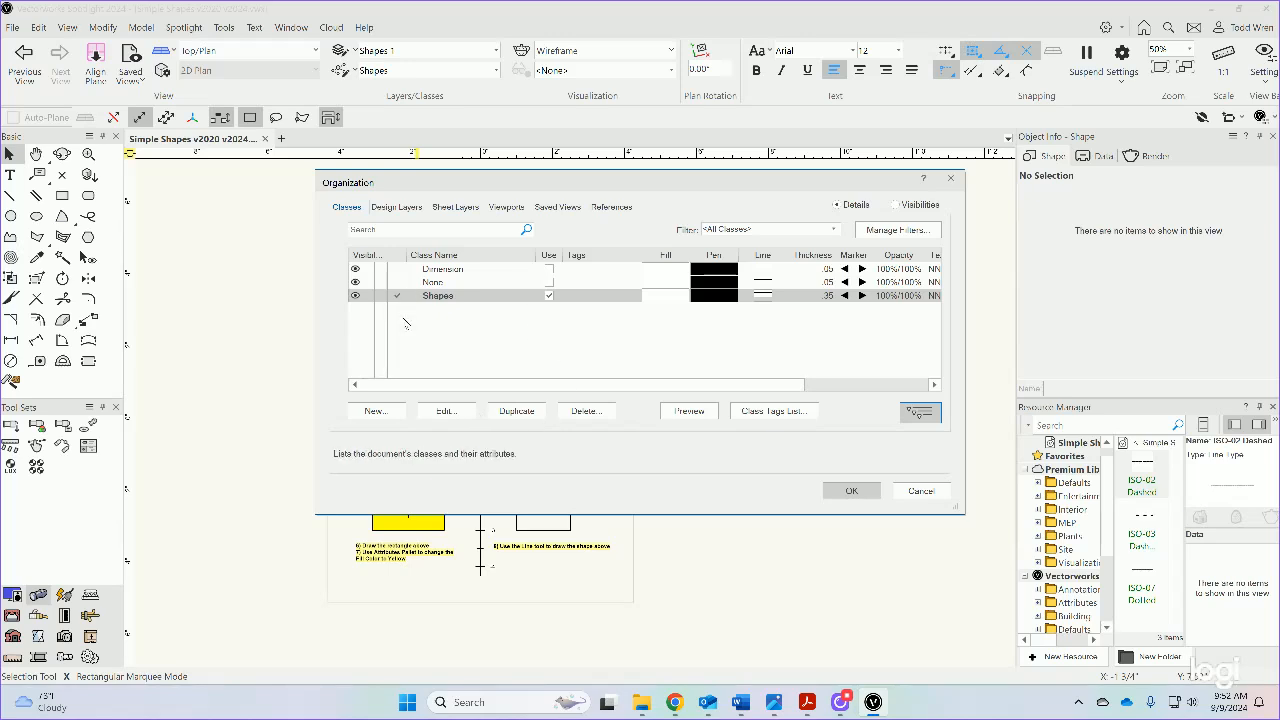
{"action": "left_click", "coordinate": [396, 207]}
{"action": "left_click", "coordinate": [443, 208]}
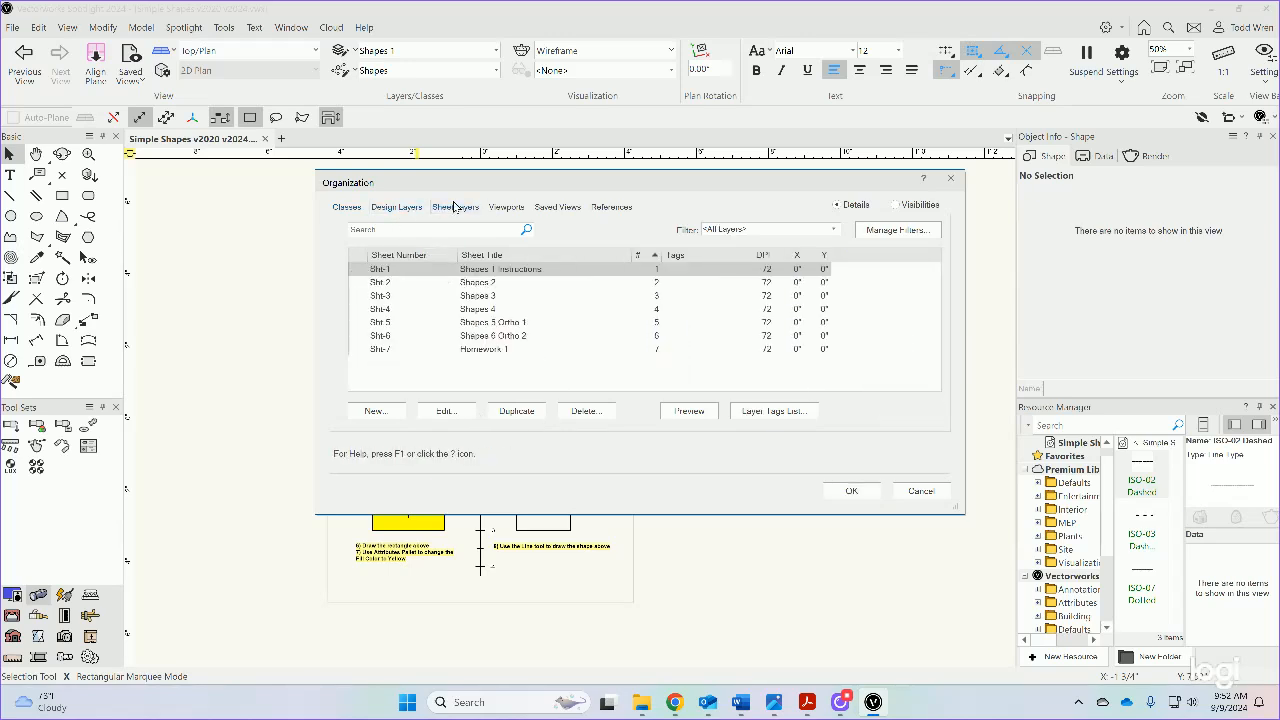
{"action": "left_click", "coordinate": [507, 207]}
{"action": "left_click", "coordinate": [398, 208]}
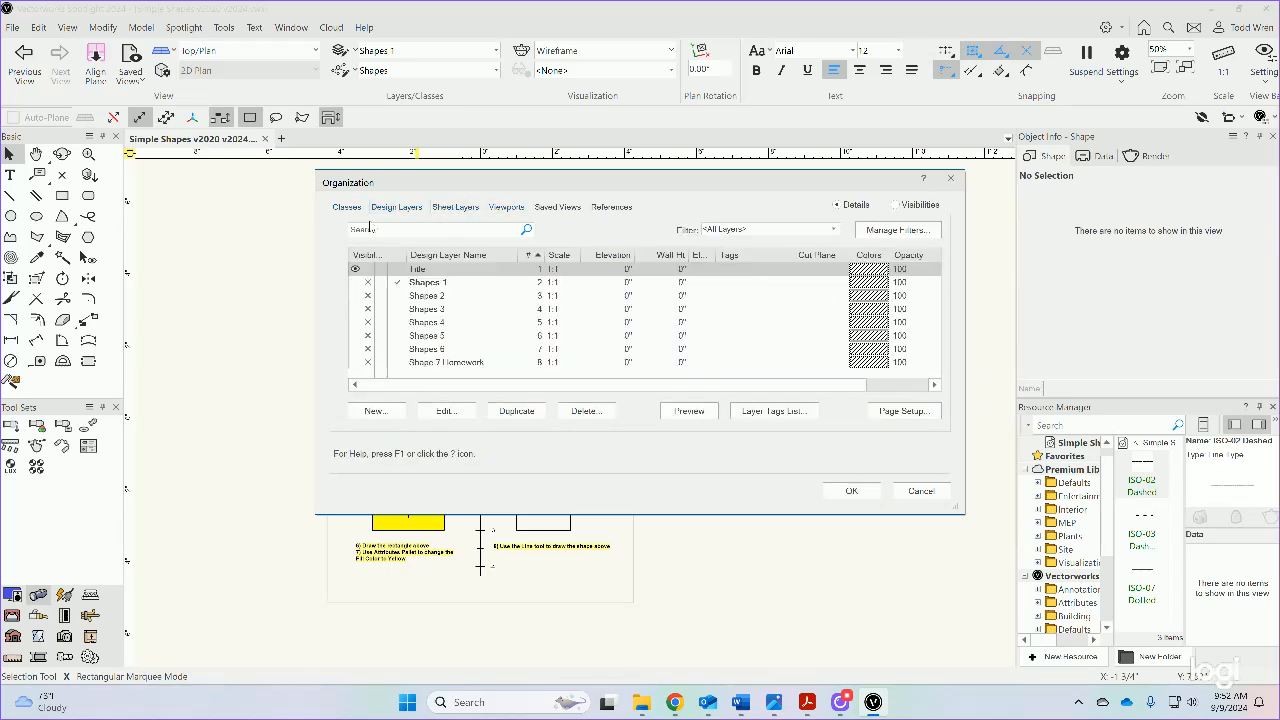
{"action": "left_click", "coordinate": [347, 208]}
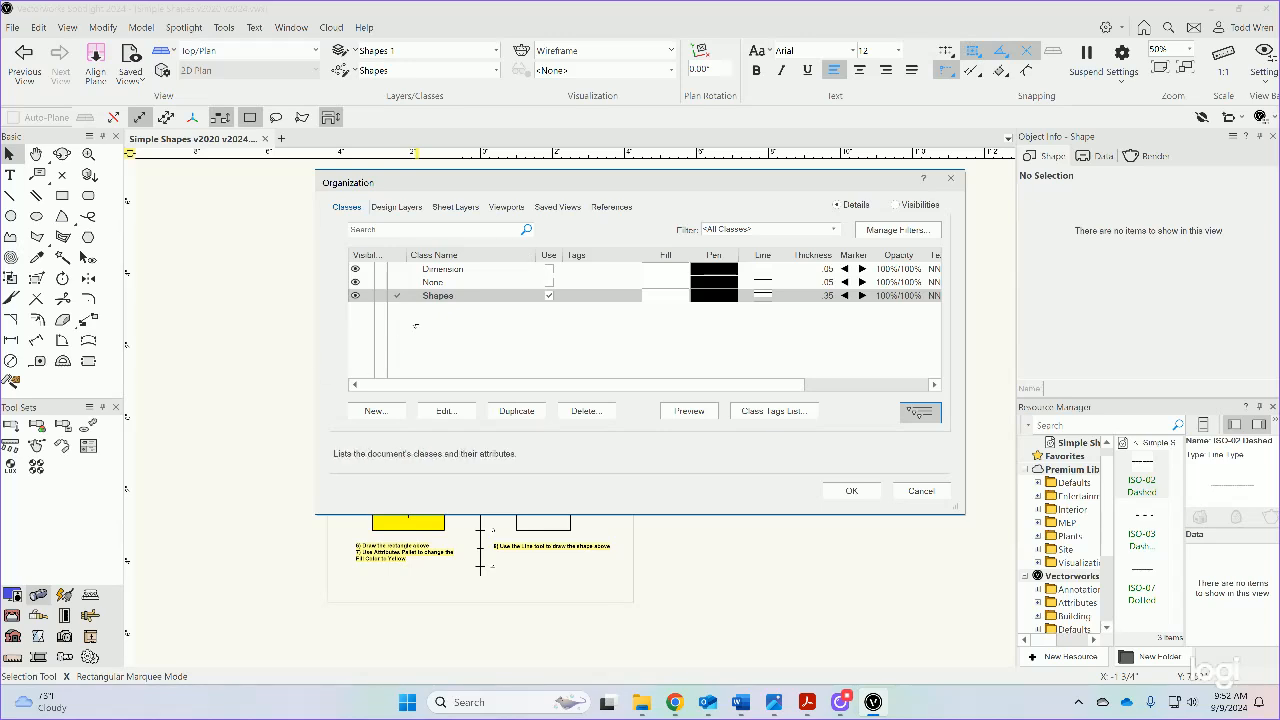
{"action": "left_click", "coordinate": [921, 491]}
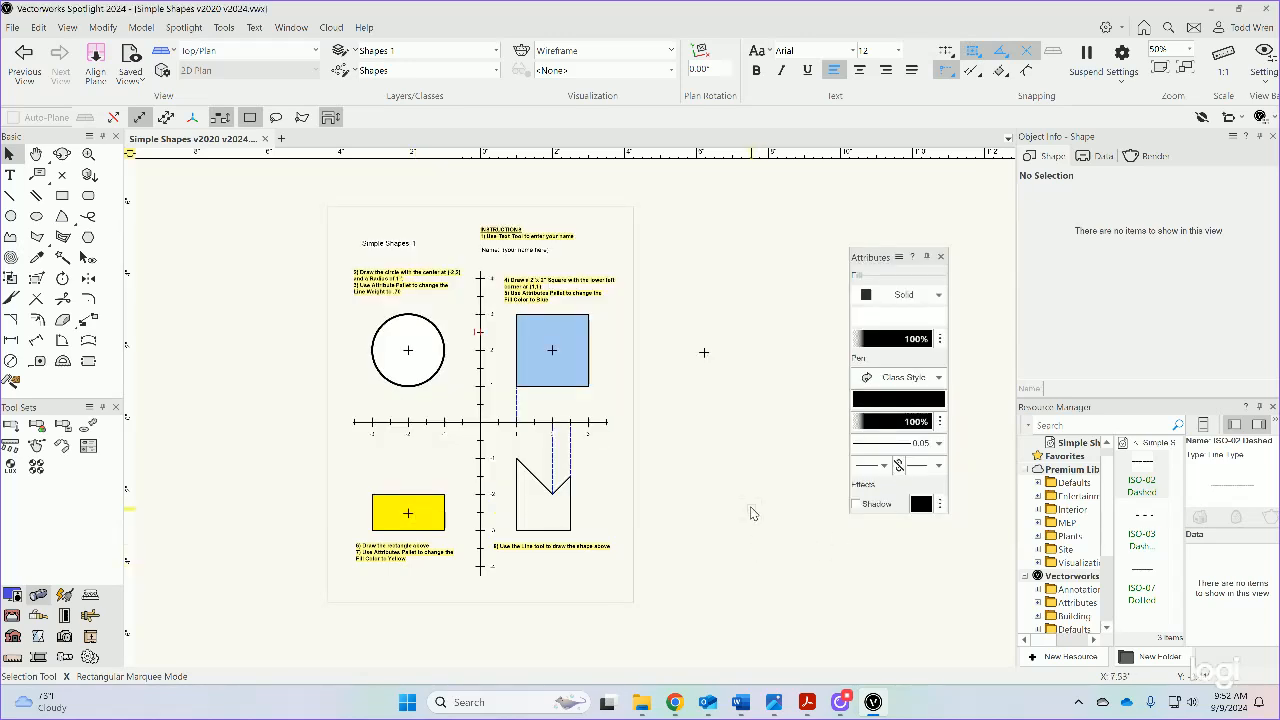